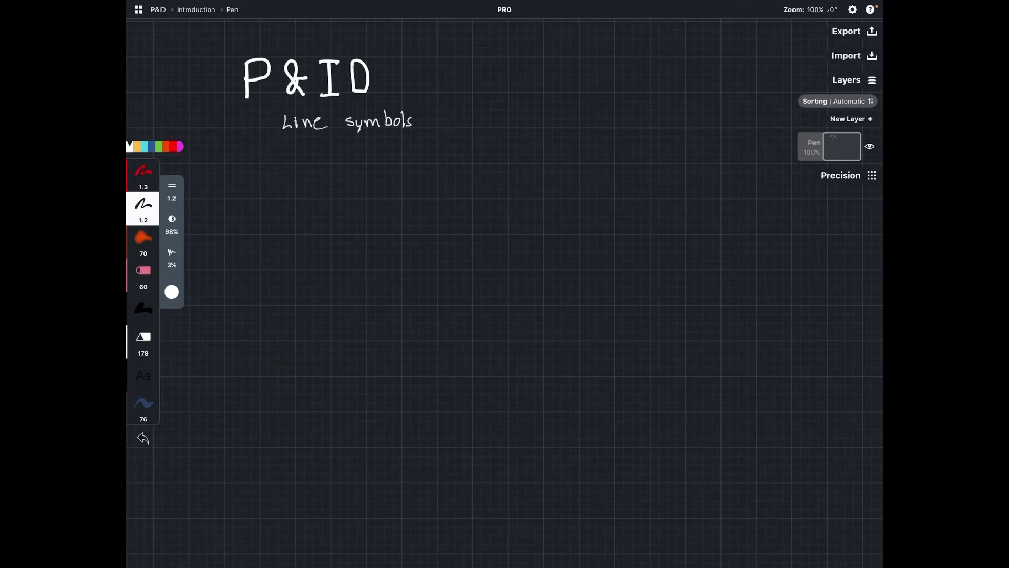
# Underline the 'Line symbols' heading and handwrite '(signaux)' beside it
pyautogui.moveTo(282, 135); pyautogui.dragTo(419, 130)
pyautogui.moveTo(447, 106); pyautogui.dragTo(445, 138)
pyautogui.moveTo(457, 115)
pyautogui.mouseDown()
pyautogui.moveTo(481, 129)
pyautogui.moveTo(516, 126)
pyautogui.mouseUp()
pyautogui.moveTo(518, 108); pyautogui.dragTo(521, 134)
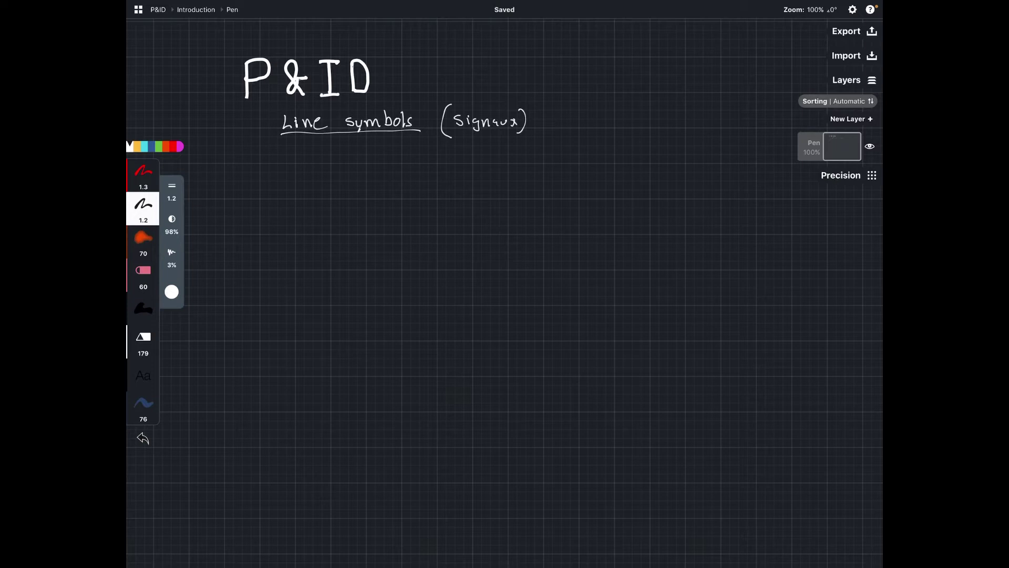
# Handwrite 'Table S.3.2 ISA·S.1' beneath the heading
pyautogui.moveTo(375, 147)
pyautogui.mouseDown()
pyautogui.moveTo(376, 163)
pyautogui.moveTo(381, 144)
pyautogui.moveTo(390, 162)
pyautogui.moveTo(411, 160)
pyautogui.mouseUp()
pyautogui.moveTo(439, 149)
pyautogui.mouseDown()
pyautogui.moveTo(428, 161)
pyautogui.moveTo(452, 161)
pyautogui.mouseUp()
pyautogui.moveTo(463, 152); pyautogui.dragTo(474, 164)
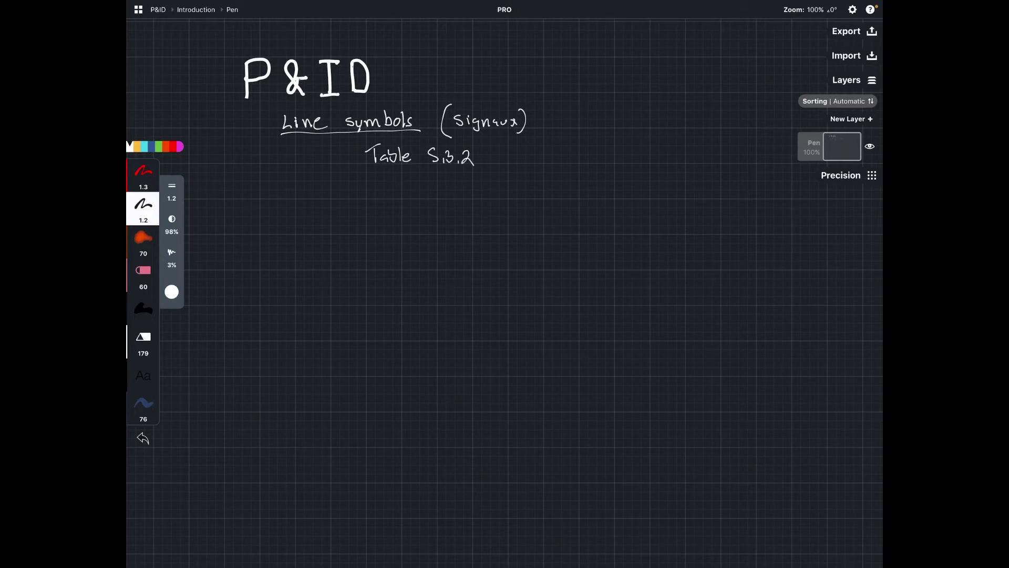
pyautogui.moveTo(512, 151); pyautogui.dragTo(511, 163)
pyautogui.moveTo(530, 153)
pyautogui.mouseDown()
pyautogui.moveTo(522, 163)
pyautogui.moveTo(541, 151)
pyautogui.mouseUp()
pyautogui.moveTo(563, 153)
pyautogui.mouseDown()
pyautogui.moveTo(558, 162)
pyautogui.moveTo(578, 163)
pyautogui.mouseUp()
# Draw a thin horizontal line and a thicker one above it, undoing the stray dashes
pyautogui.moveTo(277, 270); pyautogui.dragTo(440, 268)
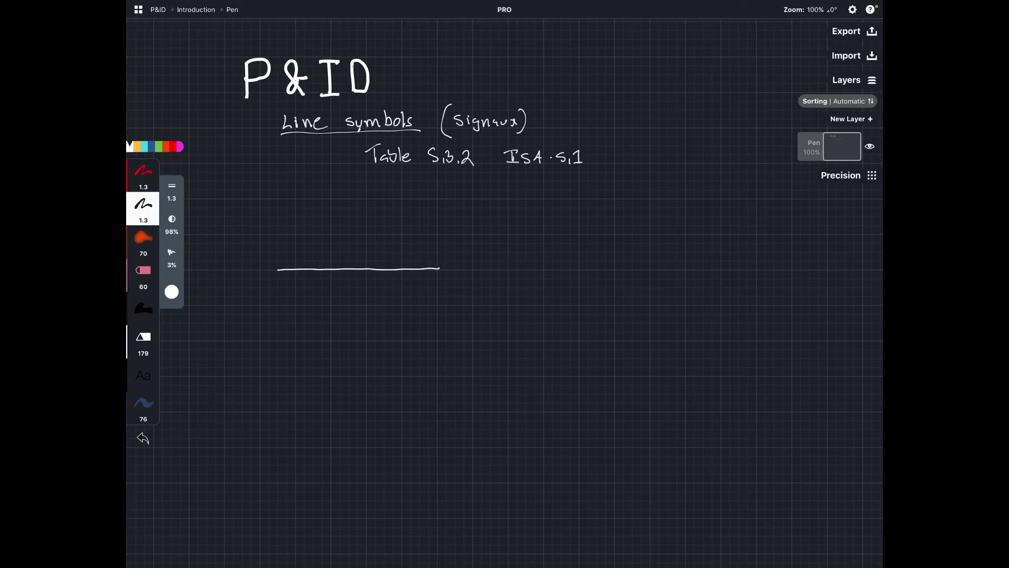
pyautogui.moveTo(311, 260); pyautogui.dragTo(311, 277)
pyautogui.moveTo(464, 269); pyautogui.dragTo(494, 269)
pyautogui.moveTo(511, 269); pyautogui.dragTo(616, 266)
pyautogui.hotkey('ctrl', 'z')
pyautogui.hotkey('ctrl', 'z')
pyautogui.hotkey('ctrl', 'z')
pyautogui.hotkey('ctrl', 'z')
pyautogui.hotkey('ctrl', 'z')
pyautogui.hotkey('ctrl', 'z')
pyautogui.moveTo(276, 236); pyautogui.dragTo(446, 236)
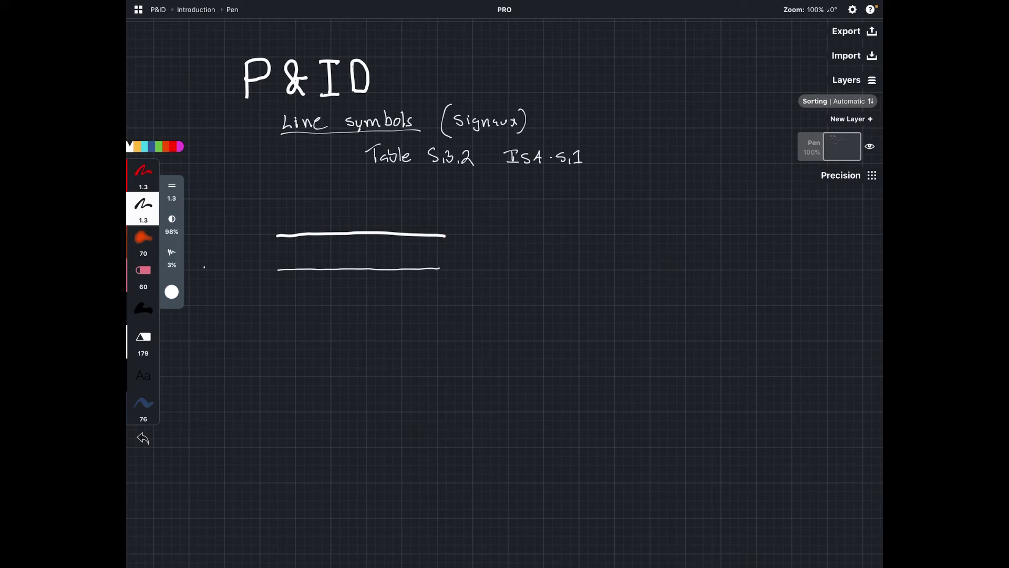
# Handwrite the 'IA-150psi' and 'ES-220VAC' labels at the left
pyautogui.moveTo(199, 265)
pyautogui.mouseDown()
pyautogui.moveTo(207, 276)
pyautogui.moveTo(222, 272)
pyautogui.mouseUp()
pyautogui.moveTo(236, 266)
pyautogui.mouseDown()
pyautogui.moveTo(236, 276)
pyautogui.moveTo(258, 275)
pyautogui.mouseUp()
pyautogui.moveTo(266, 270); pyautogui.dragTo(266, 274)
pyautogui.moveTo(201, 289)
pyautogui.mouseDown()
pyautogui.moveTo(205, 301)
pyautogui.moveTo(206, 289)
pyautogui.mouseUp()
pyautogui.moveTo(201, 295); pyautogui.dragTo(210, 302)
pyautogui.moveTo(221, 298); pyautogui.dragTo(280, 304)
pyautogui.moveTo(288, 297)
pyautogui.mouseDown()
pyautogui.moveTo(245, 330)
pyautogui.moveTo(270, 319)
pyautogui.moveTo(276, 327)
pyautogui.mouseUp()
# Add '24VDC' under 220VAC and write 'HS - 70' below it
pyautogui.moveTo(292, 319); pyautogui.dragTo(293, 327)
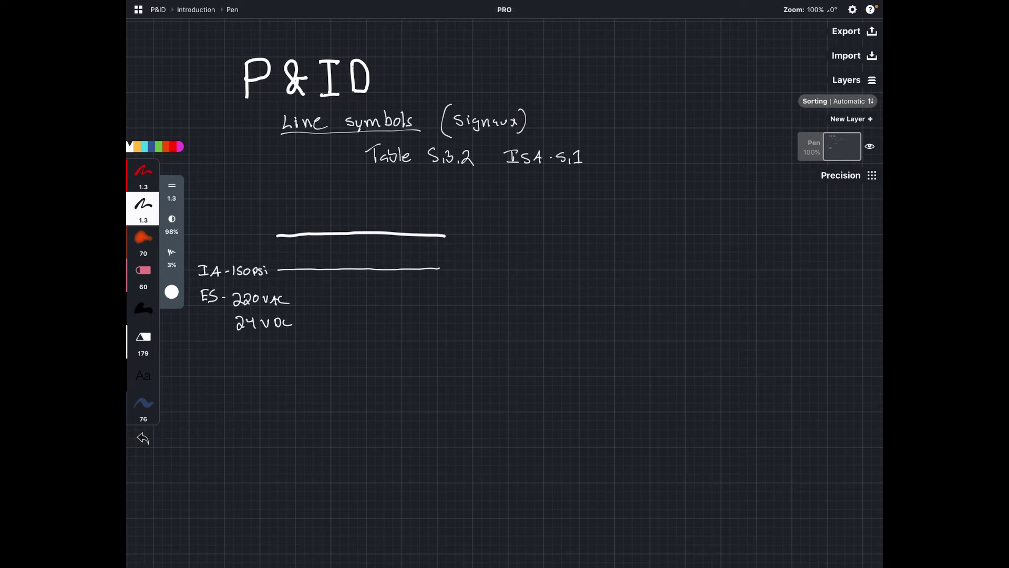
pyautogui.moveTo(207, 344); pyautogui.dragTo(207, 358)
pyautogui.moveTo(215, 344); pyautogui.dragTo(215, 351)
pyautogui.moveTo(224, 345)
pyautogui.mouseDown()
pyautogui.moveTo(218, 358)
pyautogui.moveTo(283, 351)
pyautogui.mouseUp()
# Write 'Psi' after HS - 70, undoing one stray stroke
pyautogui.moveTo(294, 346); pyautogui.dragTo(290, 354)
pyautogui.moveTo(301, 349); pyautogui.dragTo(300, 355)
pyautogui.click(301, 344)
pyautogui.hotkey('ctrl', 'z')
# Write 'Pneumatique' with a horizontal line carrying three // tick pairs
pyautogui.moveTo(228, 393); pyautogui.dragTo(235, 400)
pyautogui.moveTo(238, 409); pyautogui.dragTo(294, 409)
pyautogui.moveTo(300, 390); pyautogui.dragTo(300, 410)
pyautogui.moveTo(309, 404); pyautogui.dragTo(529, 401)
pyautogui.moveTo(382, 396); pyautogui.dragTo(381, 414)
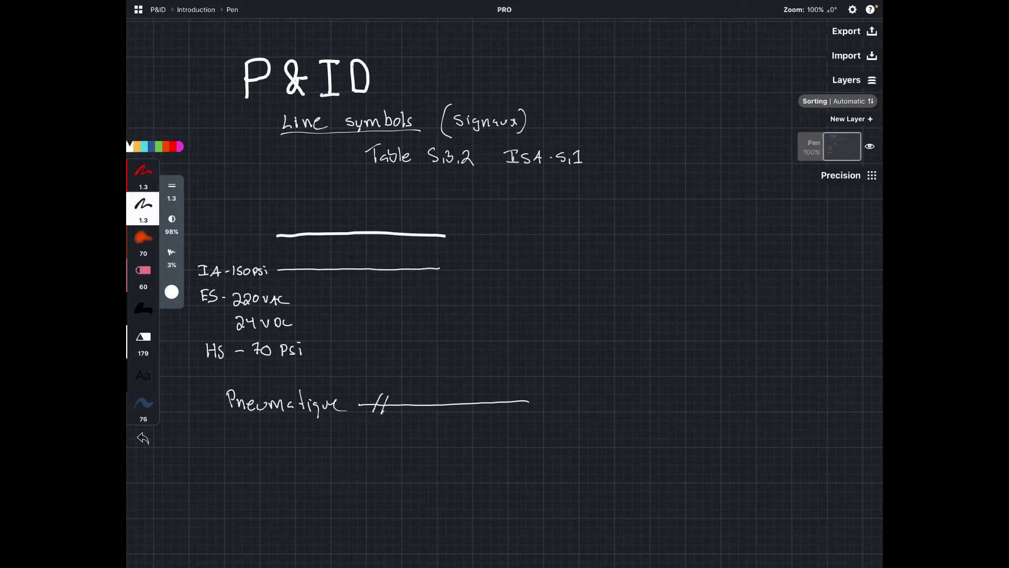
pyautogui.moveTo(444, 395); pyautogui.dragTo(445, 412)
pyautogui.moveTo(503, 393)
pyautogui.mouseDown()
pyautogui.moveTo(497, 408)
pyautogui.moveTo(508, 415)
pyautogui.mouseUp()
# Draw a second line with X-crossed ticks labelled 'Binaire', and box the pneumatic line
pyautogui.moveTo(576, 404); pyautogui.dragTo(736, 394)
pyautogui.moveTo(605, 391); pyautogui.dragTo(597, 408)
pyautogui.moveTo(613, 391); pyautogui.dragTo(608, 408)
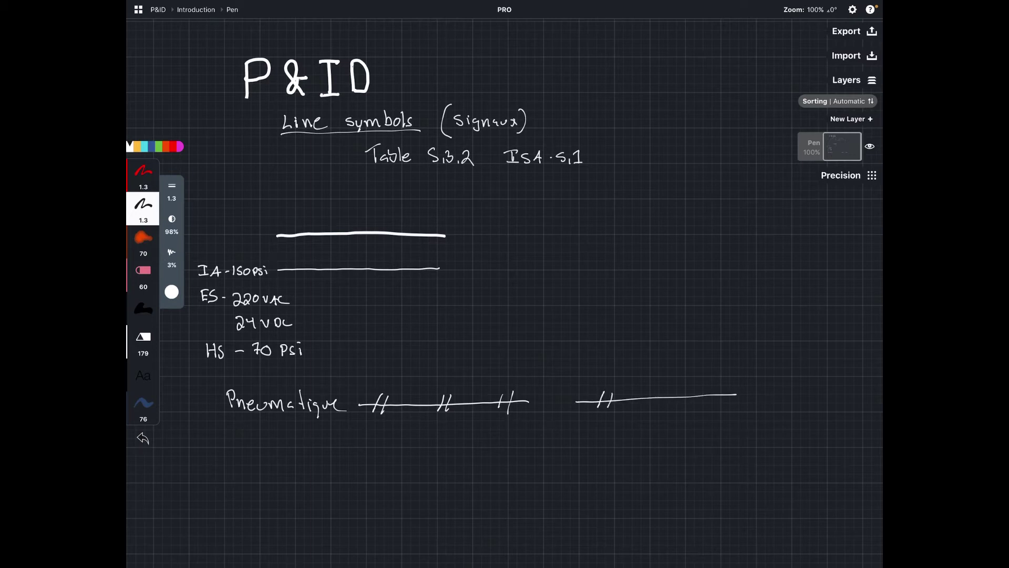
pyautogui.moveTo(673, 389)
pyautogui.mouseDown()
pyautogui.moveTo(667, 405)
pyautogui.moveTo(727, 404)
pyautogui.mouseUp()
pyautogui.moveTo(597, 392)
pyautogui.mouseDown()
pyautogui.moveTo(622, 407)
pyautogui.moveTo(791, 400)
pyautogui.mouseUp()
pyautogui.moveTo(748, 405); pyautogui.dragTo(793, 404)
pyautogui.moveTo(351, 389)
pyautogui.mouseDown()
pyautogui.moveTo(350, 418)
pyautogui.moveTo(351, 388)
pyautogui.mouseUp()
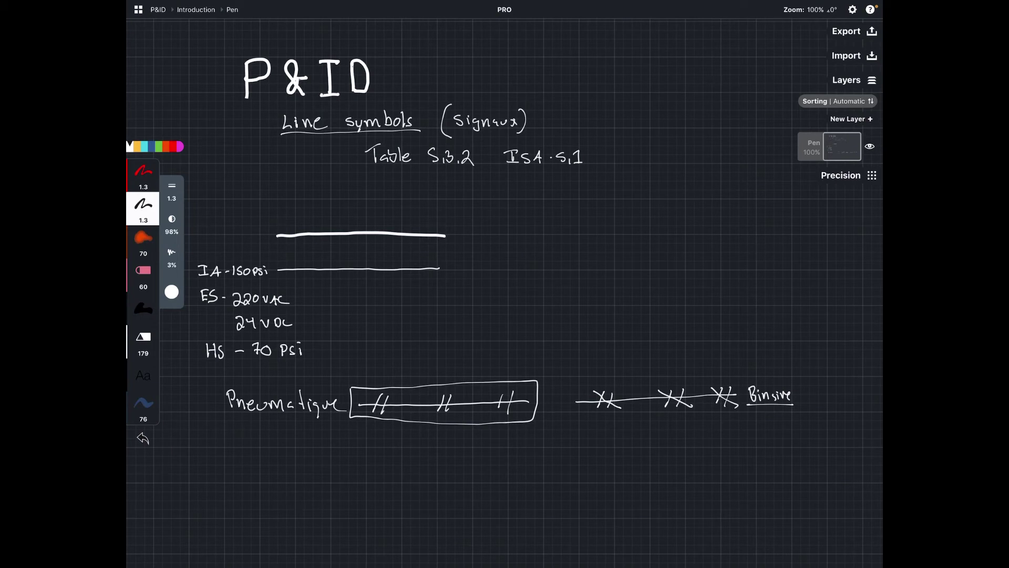
# Remove the pneumatic box and write 'Electrique' with a dashed signal line
pyautogui.hotkey('ctrl', 'z')
pyautogui.moveTo(231, 427)
pyautogui.mouseDown()
pyautogui.moveTo(231, 448)
pyautogui.moveTo(275, 448)
pyautogui.mouseUp()
pyautogui.moveTo(276, 440); pyautogui.dragTo(465, 439)
pyautogui.moveTo(486, 440); pyautogui.dragTo(495, 439)
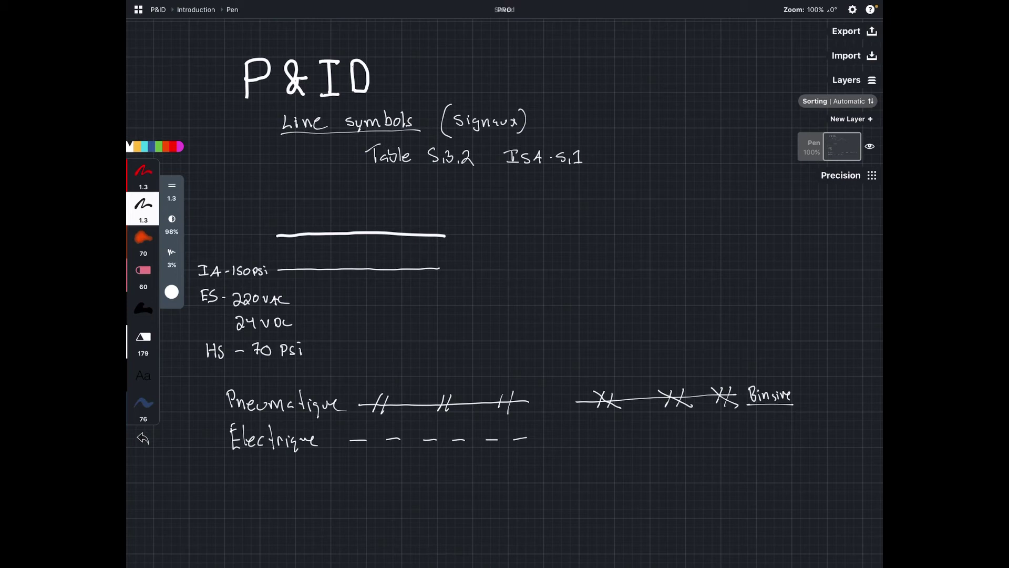
# Draw a slash-marked dashed line labelled 'Binaire'; draw and undo a box
pyautogui.moveTo(579, 439); pyautogui.dragTo(753, 436)
pyautogui.moveTo(597, 429)
pyautogui.mouseDown()
pyautogui.moveTo(624, 441)
pyautogui.moveTo(731, 443)
pyautogui.mouseUp()
pyautogui.moveTo(620, 441); pyautogui.dragTo(636, 446)
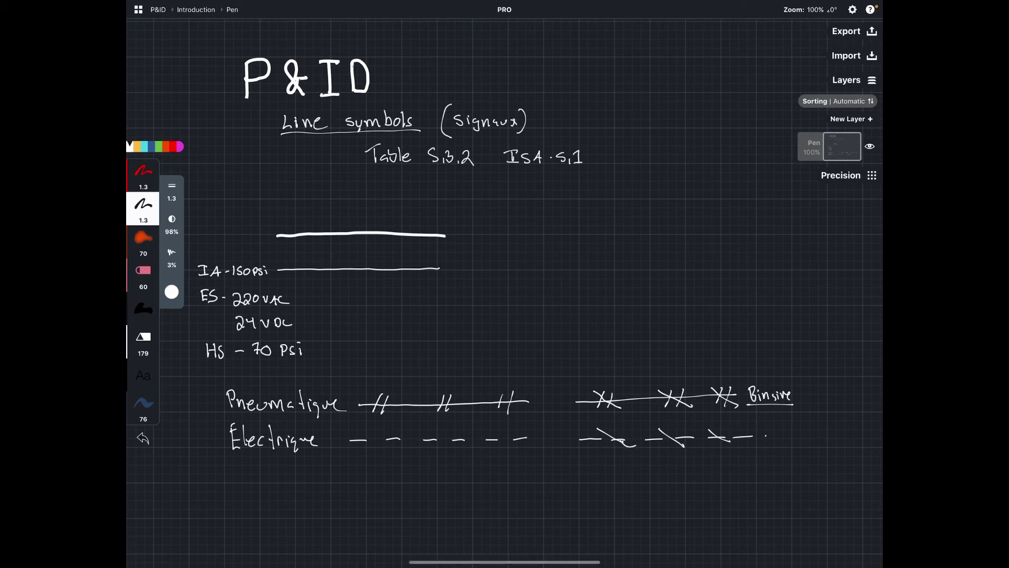
pyautogui.moveTo(766, 431); pyautogui.dragTo(774, 445)
pyautogui.moveTo(779, 435)
pyautogui.mouseDown()
pyautogui.moveTo(779, 444)
pyautogui.moveTo(815, 443)
pyautogui.mouseUp()
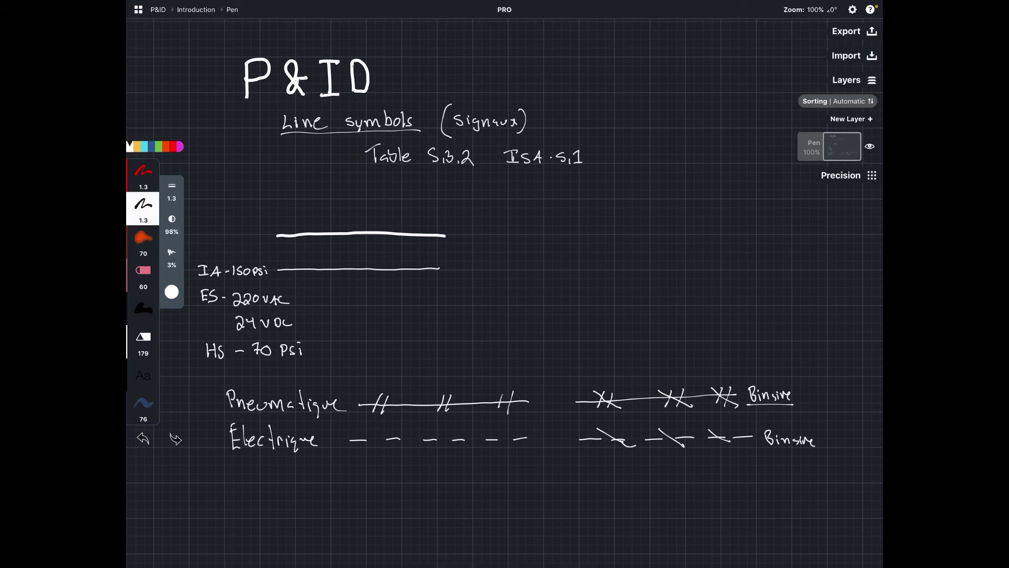
pyautogui.moveTo(342, 427)
pyautogui.mouseDown()
pyautogui.moveTo(456, 450)
pyautogui.moveTo(538, 427)
pyautogui.moveTo(332, 427)
pyautogui.mouseUp()
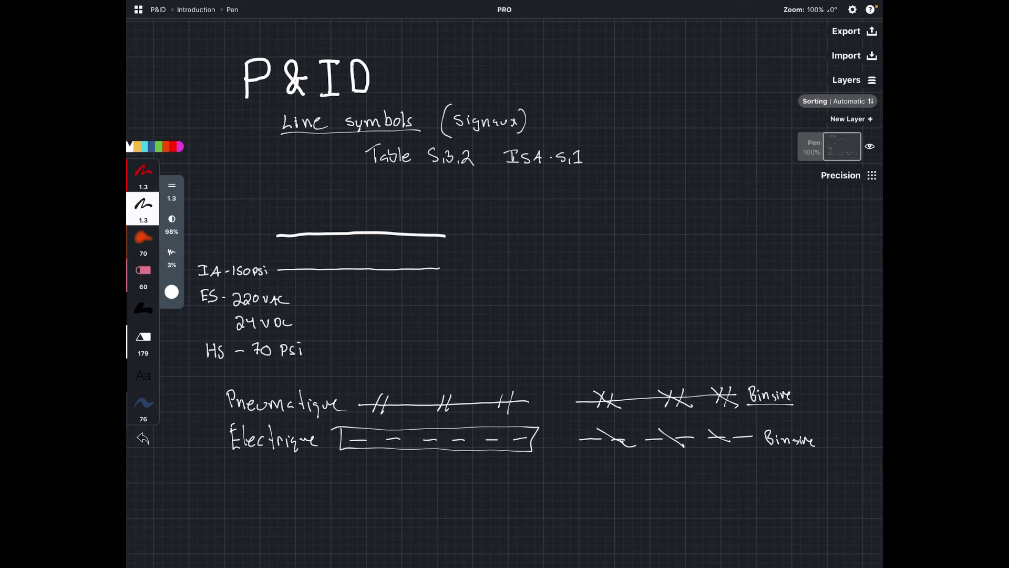
pyautogui.hotkey('ctrl', 'z')
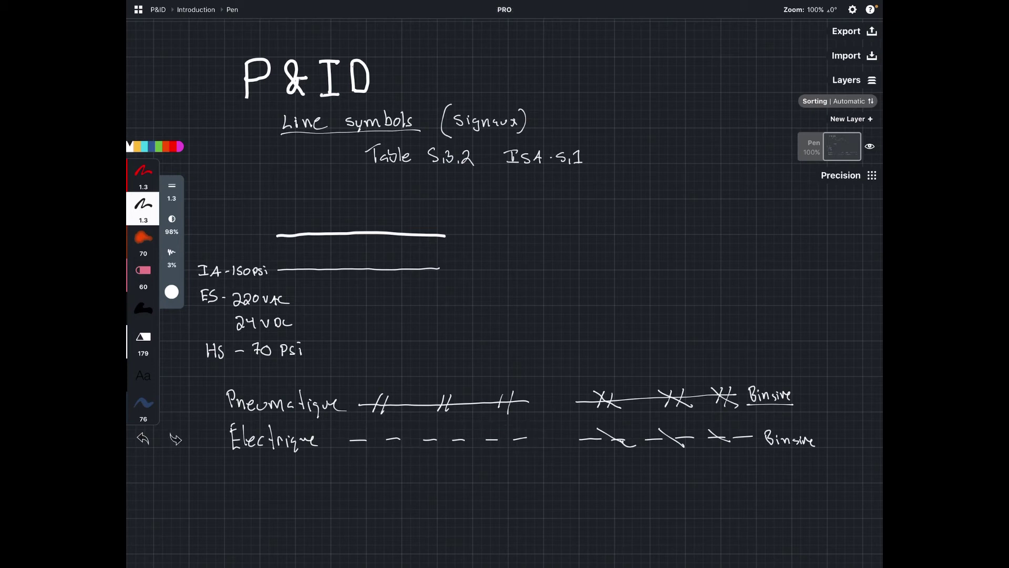
# Handwrite 'Electromagnétique - Guidé' with '- Non Guidé' beneath it
pyautogui.moveTo(227, 469)
pyautogui.mouseDown()
pyautogui.moveTo(235, 482)
pyautogui.moveTo(263, 481)
pyautogui.mouseUp()
pyautogui.moveTo(264, 473); pyautogui.dragTo(432, 480)
pyautogui.moveTo(433, 476); pyautogui.dragTo(440, 480)
pyautogui.moveTo(438, 469); pyautogui.dragTo(440, 466)
pyautogui.hotkey('ctrl', 'z')
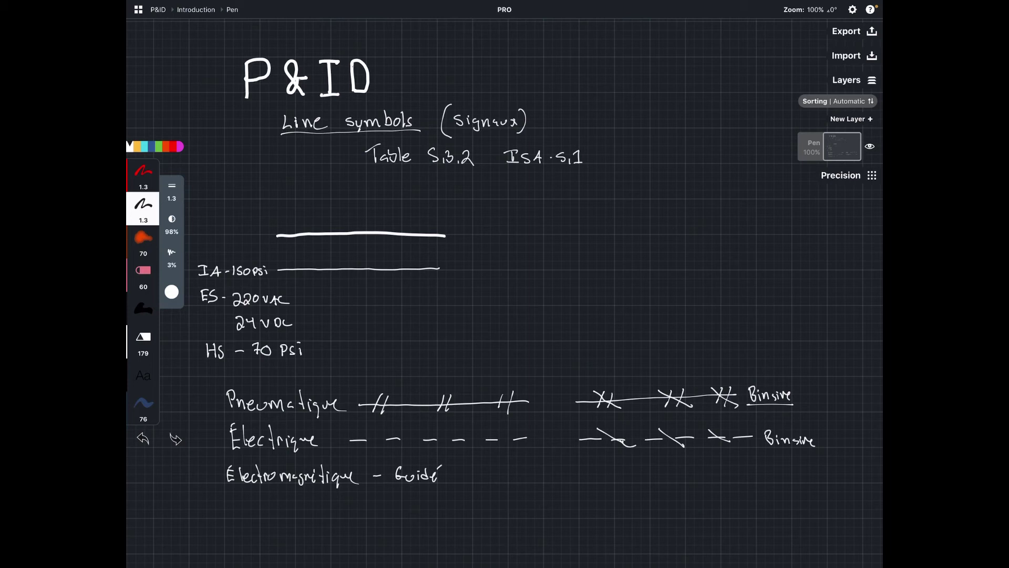
pyautogui.moveTo(368, 511); pyautogui.dragTo(375, 511)
pyautogui.moveTo(382, 516); pyautogui.dragTo(404, 512)
pyautogui.moveTo(427, 504); pyautogui.dragTo(455, 512)
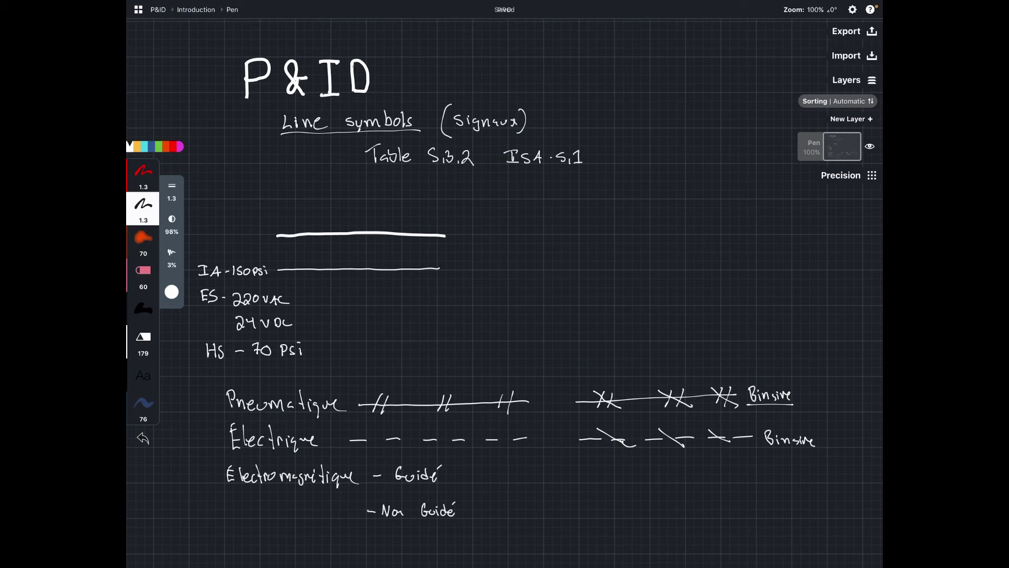
# Draw a wave over a line after Guidé, three ~ waves after Non Guidé, labelled 'Sans-fils'
pyautogui.moveTo(473, 475); pyautogui.dragTo(574, 474)
pyautogui.moveTo(475, 473); pyautogui.dragTo(587, 474)
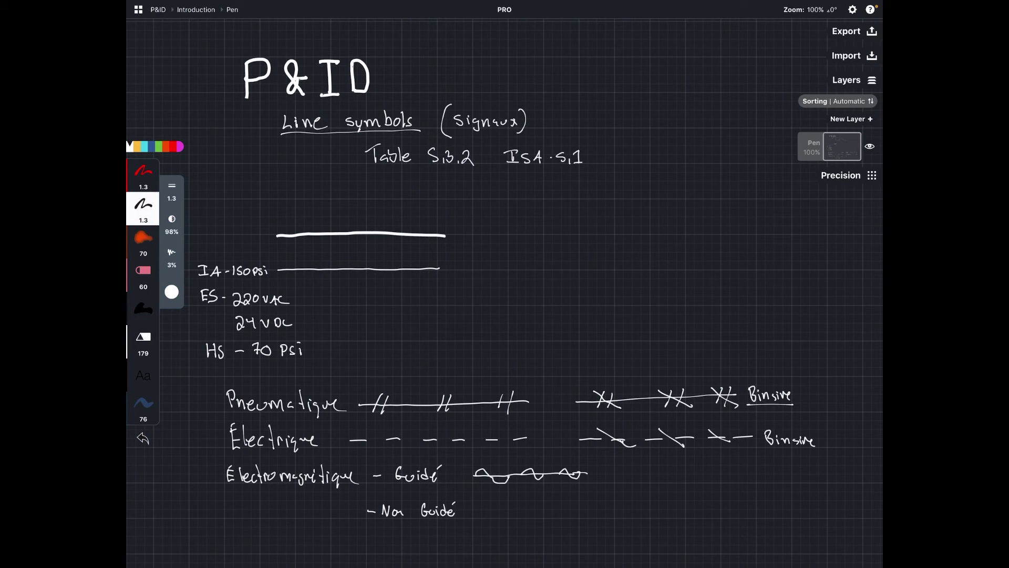
pyautogui.moveTo(480, 513); pyautogui.dragTo(605, 511)
pyautogui.moveTo(651, 507)
pyautogui.mouseDown()
pyautogui.moveTo(644, 516)
pyautogui.moveTo(707, 517)
pyautogui.mouseUp()
pyautogui.moveTo(715, 509); pyautogui.dragTo(710, 516)
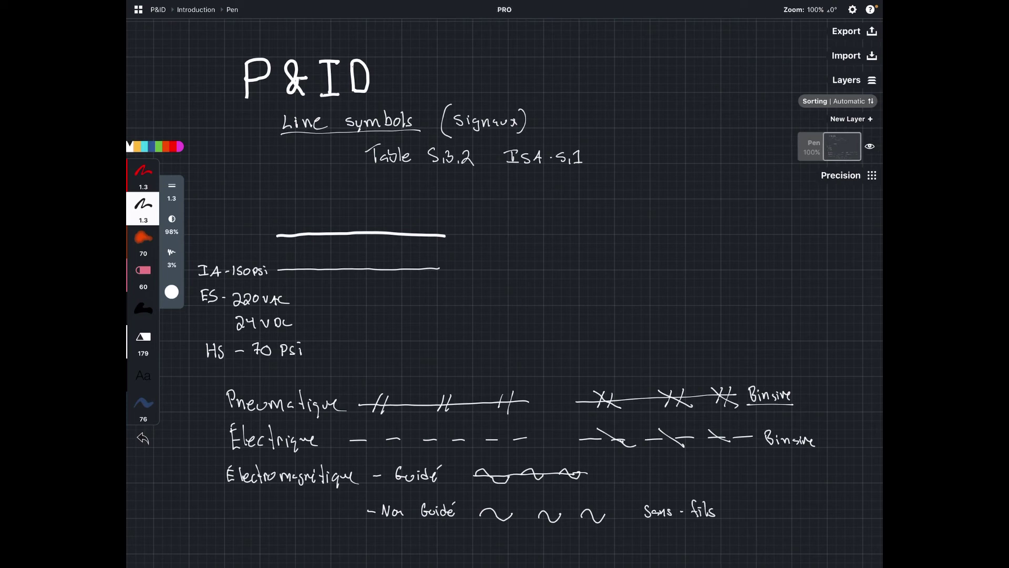
# Scroll down and handwrite 'Réseaux' with 'Bus' and 'PLC-PLC' labels
pyautogui.scroll(-3, 504, 295)
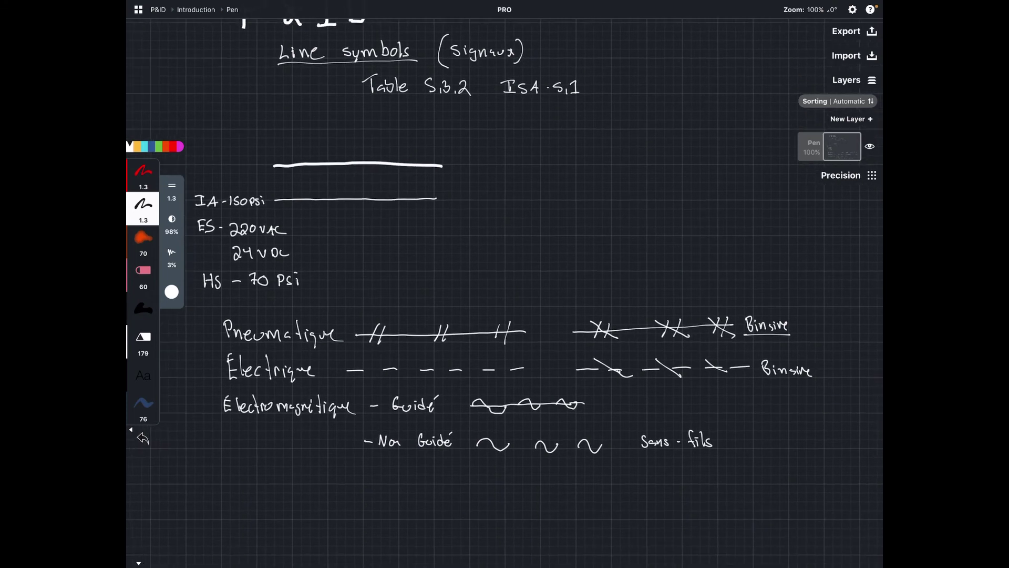
pyautogui.moveTo(221, 462)
pyautogui.mouseDown()
pyautogui.moveTo(245, 480)
pyautogui.moveTo(292, 481)
pyautogui.mouseUp()
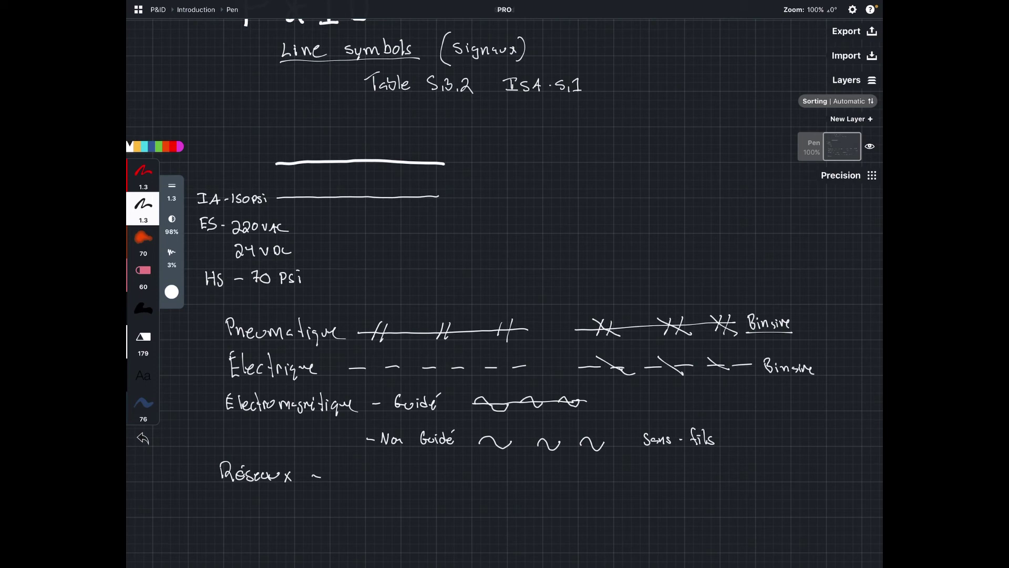
pyautogui.moveTo(330, 469)
pyautogui.mouseDown()
pyautogui.moveTo(330, 481)
pyautogui.moveTo(347, 479)
pyautogui.mouseUp()
pyautogui.moveTo(348, 472); pyautogui.dragTo(354, 480)
pyautogui.moveTo(314, 510); pyautogui.dragTo(337, 510)
pyautogui.moveTo(340, 502)
pyautogui.mouseDown()
pyautogui.moveTo(346, 514)
pyautogui.moveTo(370, 516)
pyautogui.mouseUp()
pyautogui.click(361, 511)
pyautogui.moveTo(371, 504); pyautogui.dragTo(374, 510)
pyautogui.moveTo(378, 504); pyautogui.dragTo(383, 516)
pyautogui.moveTo(390, 506); pyautogui.dragTo(387, 516)
# Draw the Bus line with open circles and the PLC-PLC line with dotted circles
pyautogui.moveTo(388, 476); pyautogui.dragTo(493, 476)
pyautogui.moveTo(505, 472); pyautogui.dragTo(534, 476)
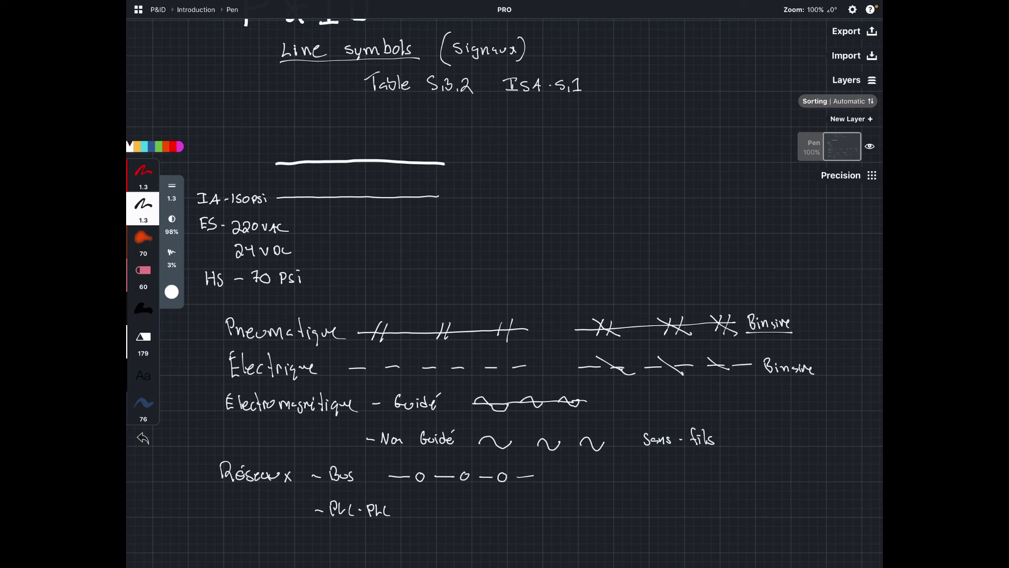
pyautogui.moveTo(410, 510); pyautogui.dragTo(535, 510)
# Write 'Mécanique' with a mechanical link line of dotted circles
pyautogui.moveTo(223, 531)
pyautogui.mouseDown()
pyautogui.moveTo(223, 549)
pyautogui.moveTo(249, 548)
pyautogui.mouseUp()
pyautogui.moveTo(259, 541); pyautogui.dragTo(269, 550)
pyautogui.moveTo(270, 550)
pyautogui.mouseDown()
pyautogui.moveTo(356, 537)
pyautogui.moveTo(358, 548)
pyautogui.mouseUp()
pyautogui.moveTo(367, 547); pyautogui.dragTo(393, 546)
pyautogui.moveTo(403, 537); pyautogui.dragTo(434, 545)
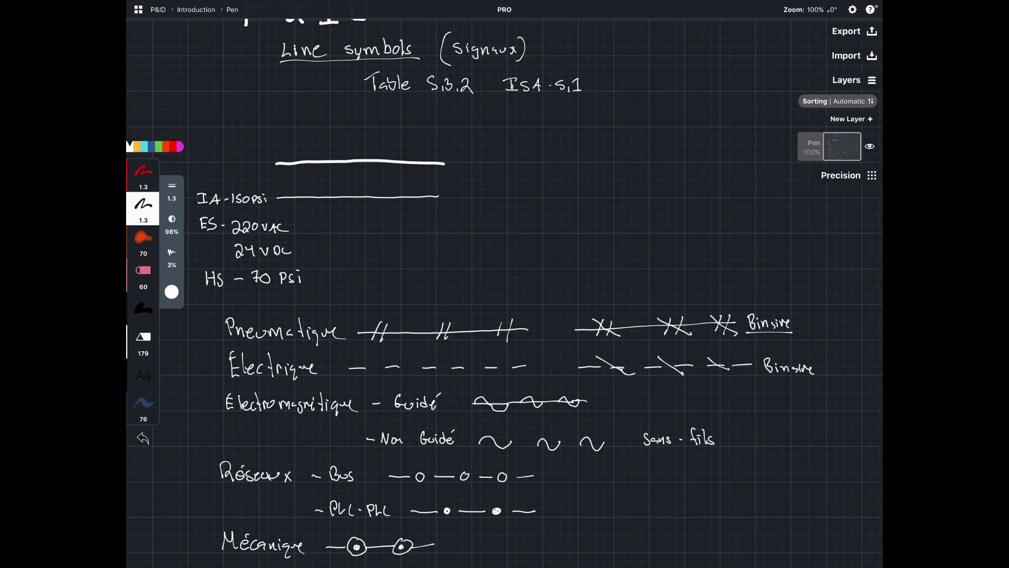
pyautogui.scroll(2, 504, 289)
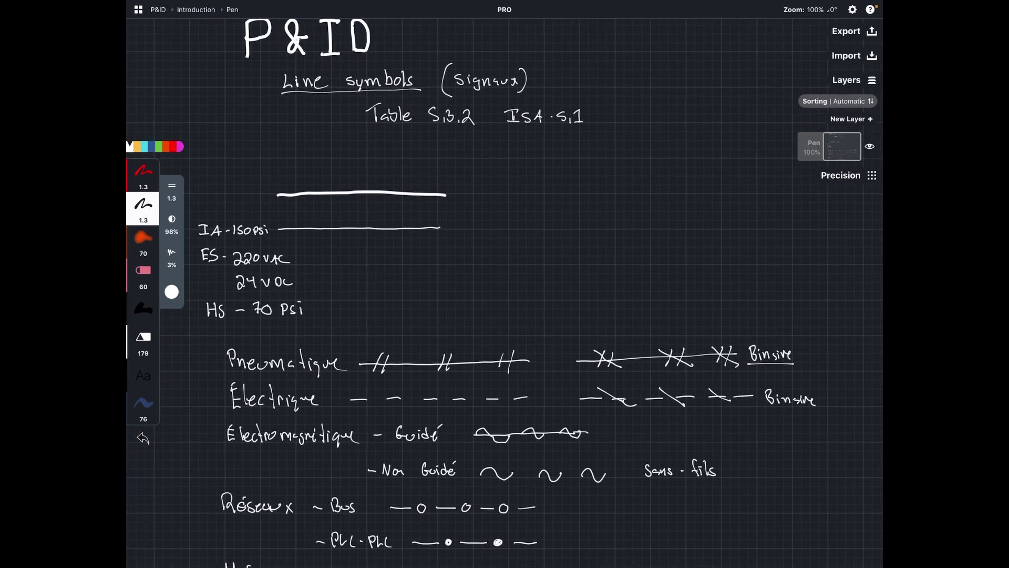
pyautogui.hscroll(4, 505, 289)
pyautogui.scroll(2, 505, 289)
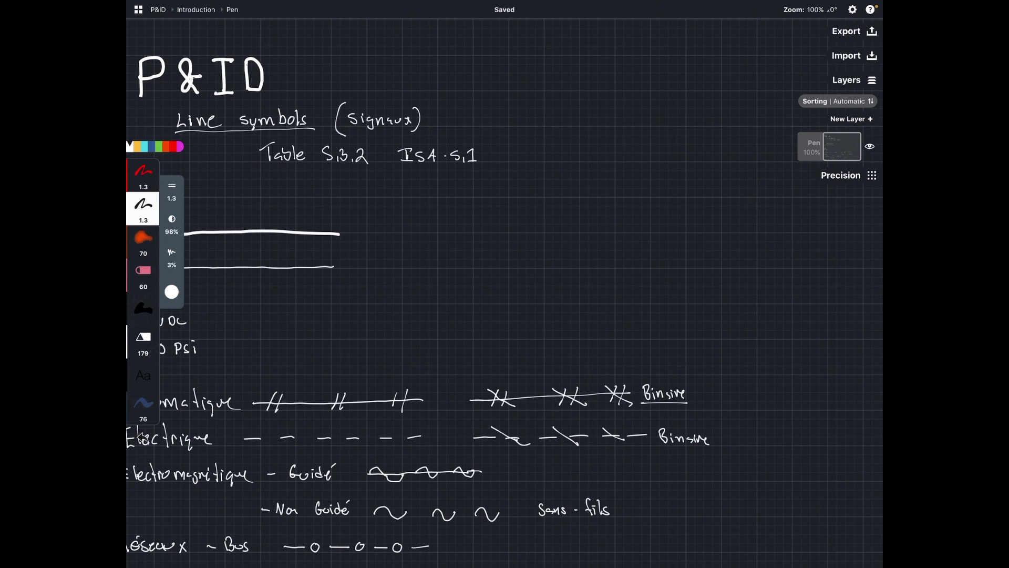
pyautogui.hscroll(5, 142, 436)
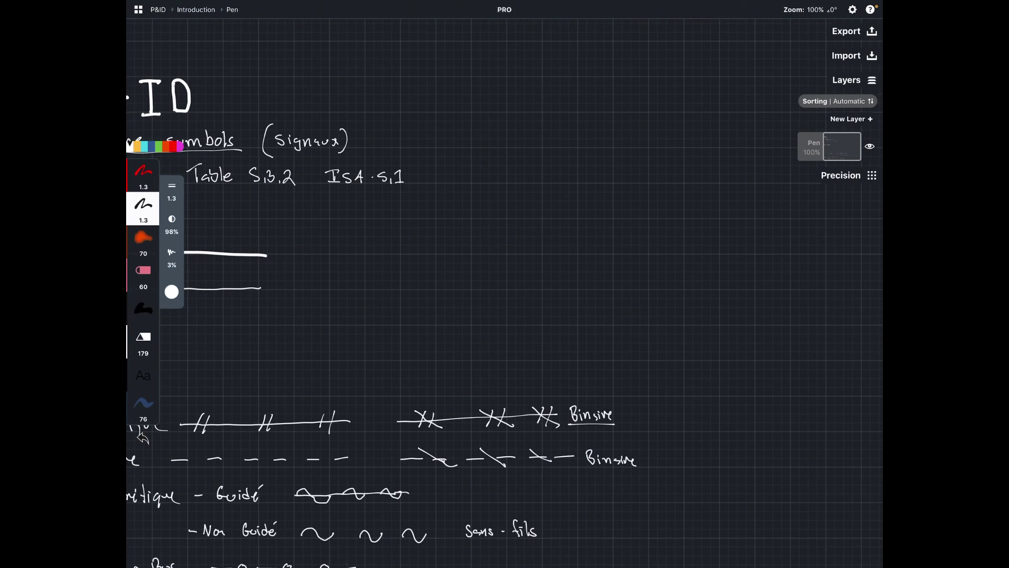
# Draw a right-pointing and a left-pointing pentagon connector tag
pyautogui.moveTo(576, 184); pyautogui.dragTo(578, 218)
pyautogui.moveTo(575, 184)
pyautogui.mouseDown()
pyautogui.moveTo(672, 185)
pyautogui.moveTo(682, 220)
pyautogui.mouseUp()
pyautogui.moveTo(577, 220); pyautogui.dragTo(686, 222)
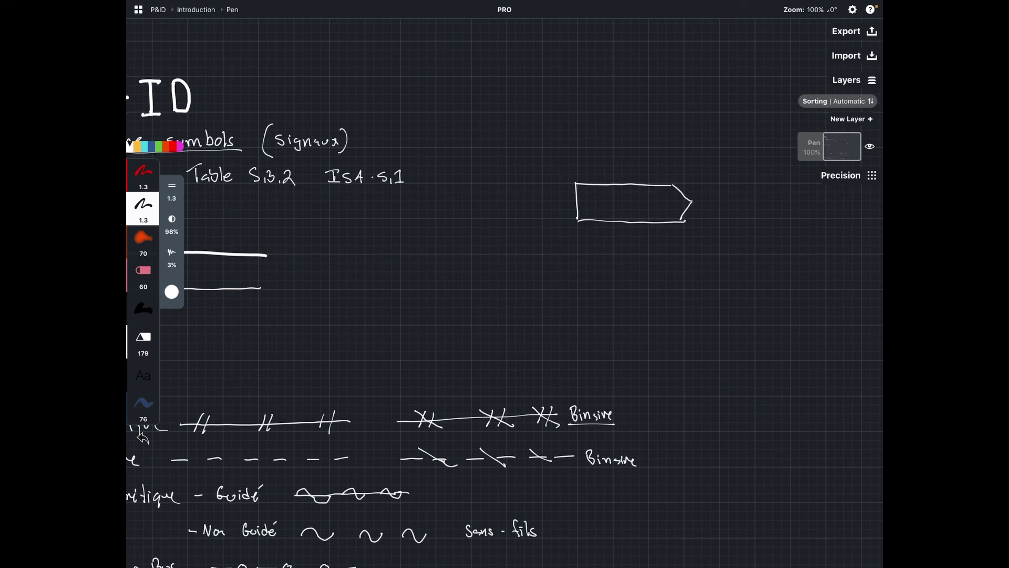
pyautogui.moveTo(593, 245)
pyautogui.mouseDown()
pyautogui.moveTo(578, 262)
pyautogui.moveTo(598, 278)
pyautogui.mouseUp()
pyautogui.moveTo(593, 245); pyautogui.dragTo(684, 250)
pyautogui.moveTo(684, 250)
pyautogui.mouseDown()
pyautogui.moveTo(686, 285)
pyautogui.moveTo(598, 283)
pyautogui.mouseUp()
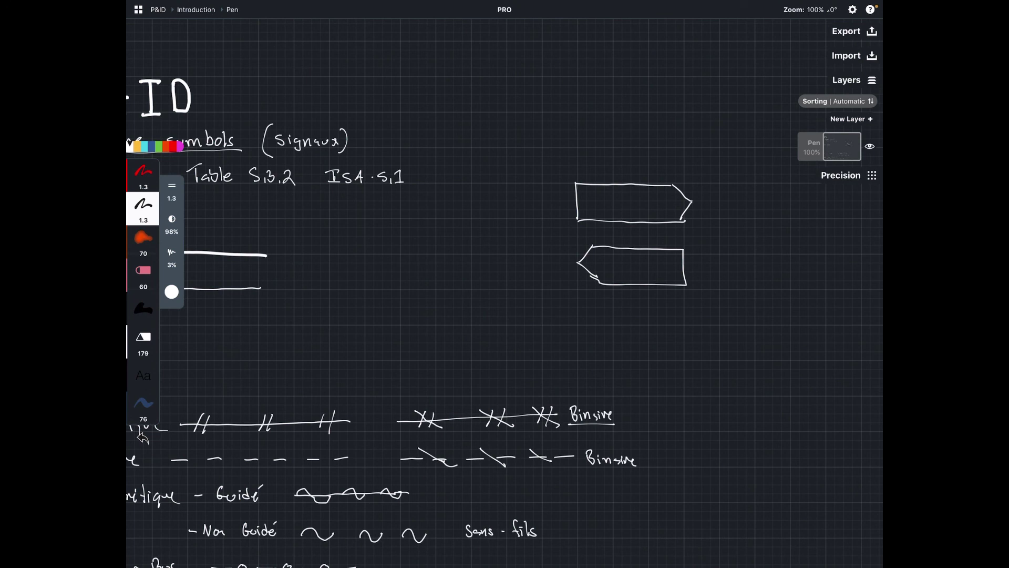
# Label the tags '# Instrument # dessin' and 'Reference # dessin', with a line feeding the upper tag
pyautogui.moveTo(609, 278); pyautogui.dragTo(653, 280)
pyautogui.moveTo(587, 209); pyautogui.dragTo(598, 211)
pyautogui.moveTo(610, 209); pyautogui.dragTo(636, 216)
pyautogui.moveTo(635, 215); pyautogui.dragTo(646, 219)
pyautogui.moveTo(586, 191); pyautogui.dragTo(633, 196)
pyautogui.moveTo(633, 198); pyautogui.dragTo(644, 193)
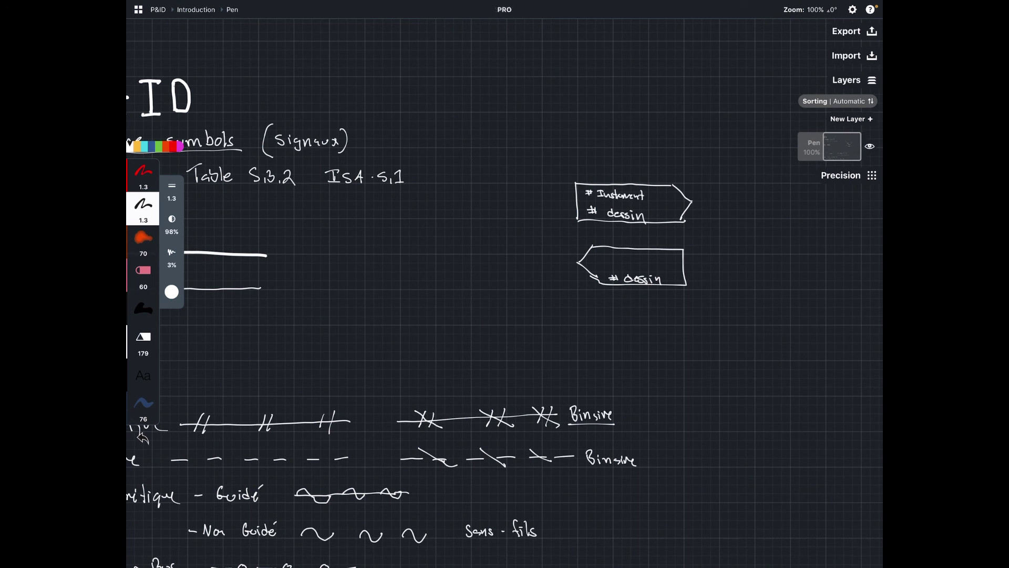
pyautogui.moveTo(605, 256); pyautogui.dragTo(661, 261)
pyautogui.moveTo(490, 152)
pyautogui.mouseDown()
pyautogui.moveTo(491, 187)
pyautogui.moveTo(518, 155)
pyautogui.moveTo(542, 206)
pyautogui.moveTo(578, 206)
pyautogui.mouseUp()
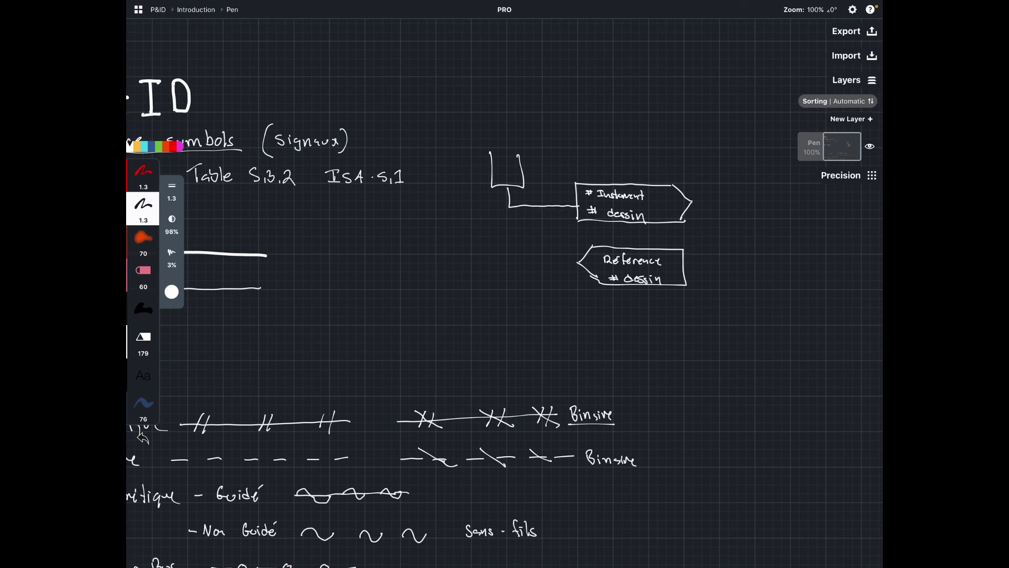